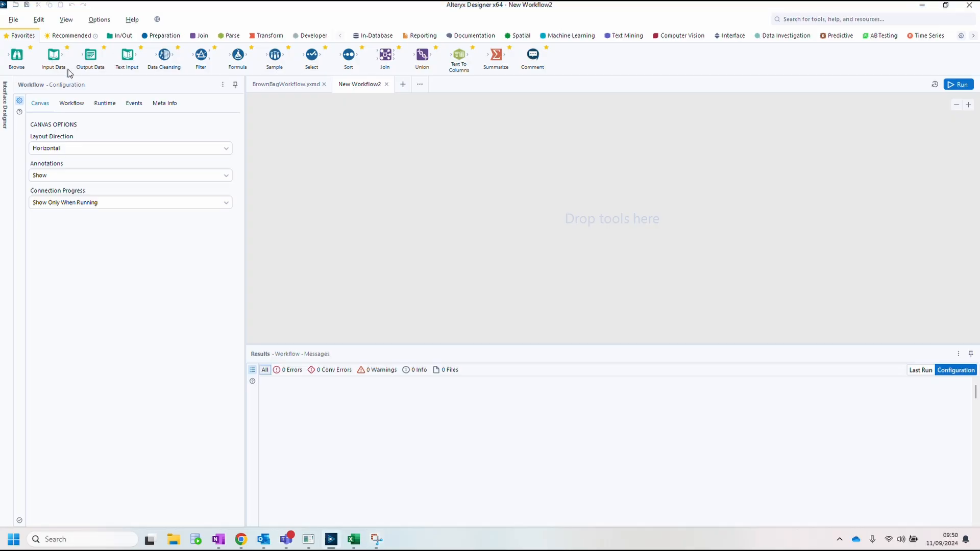
Step: Add an Input Data tool reading BrownBagTestData.xlsx Sheet1 to the canvas and run the workflow
left_click_drag(54, 55, 339, 173)
left_click(597, 361)
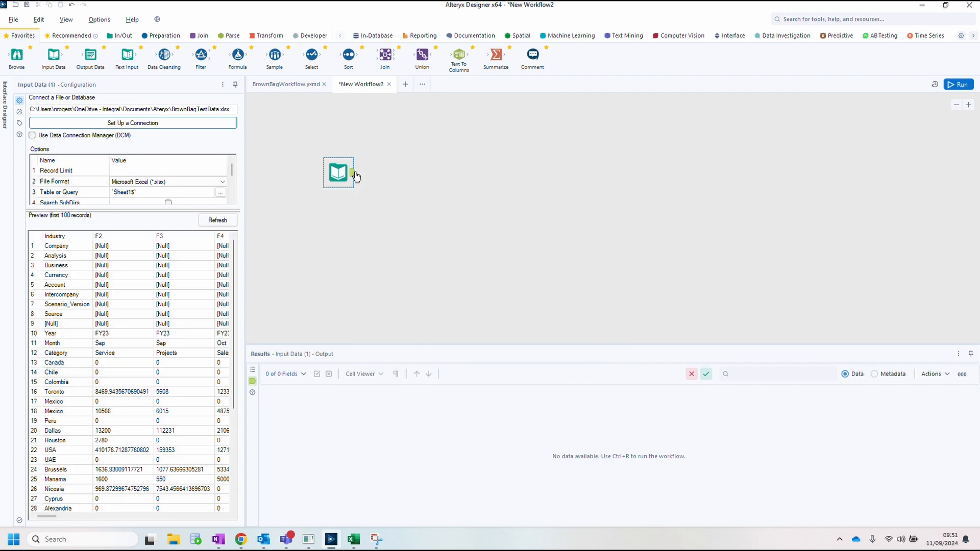
left_click(960, 83)
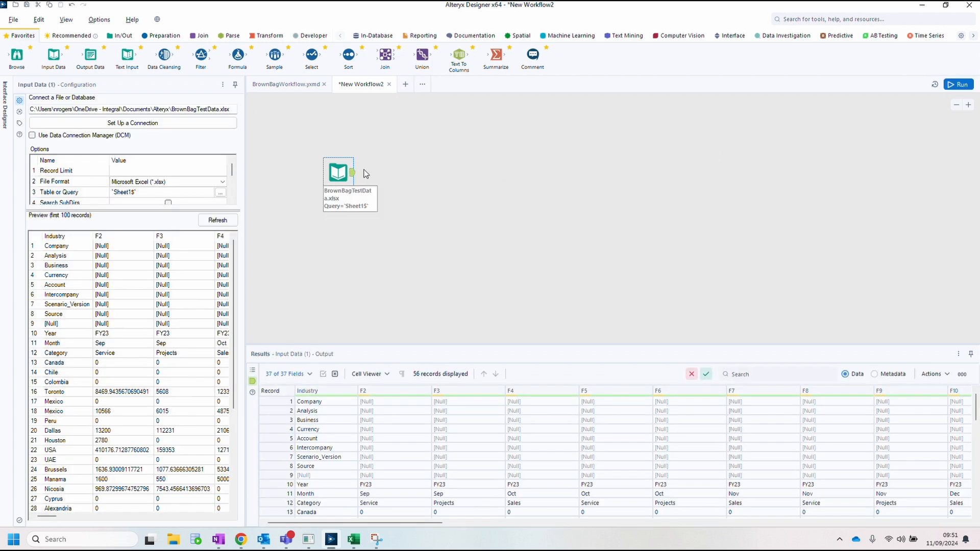
Step: Add a Select Records tool after the input returning records 10-12, run the workflow and view its output
left_click(161, 35)
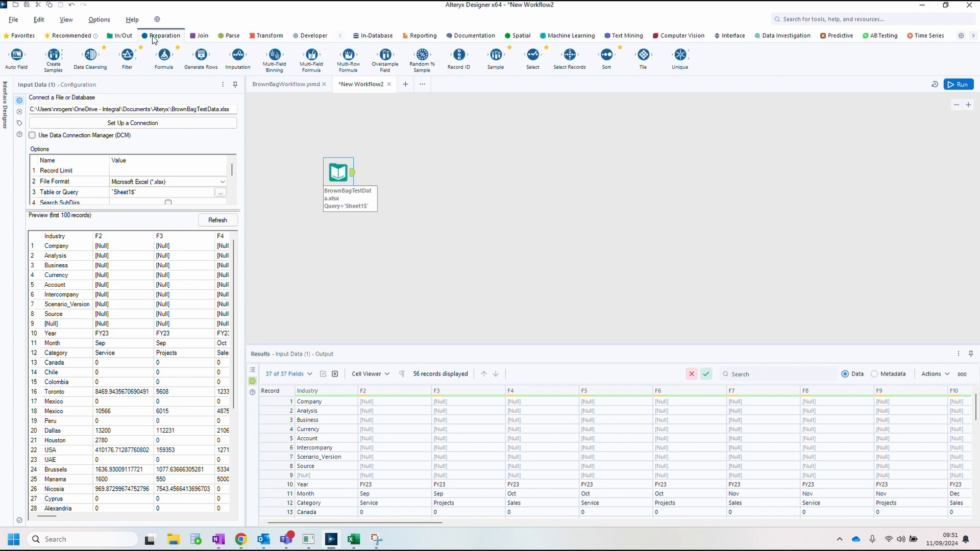
left_click_drag(570, 54, 412, 173)
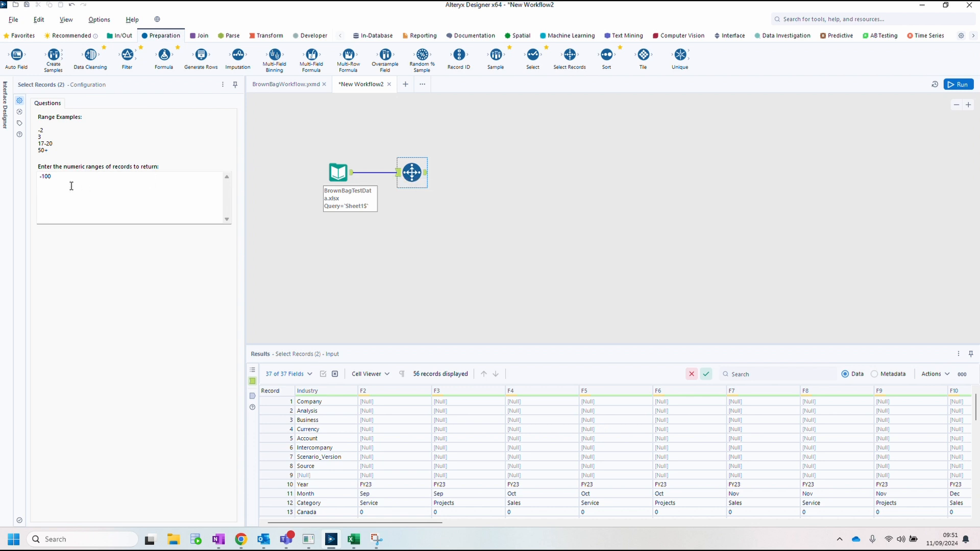
left_click_drag(66, 178, 22, 175)
type("10")
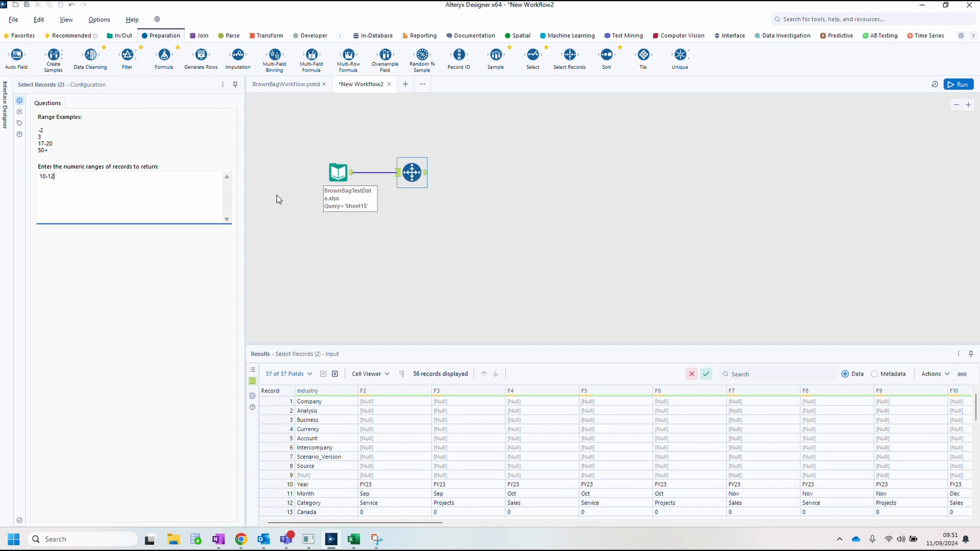
left_click(490, 168)
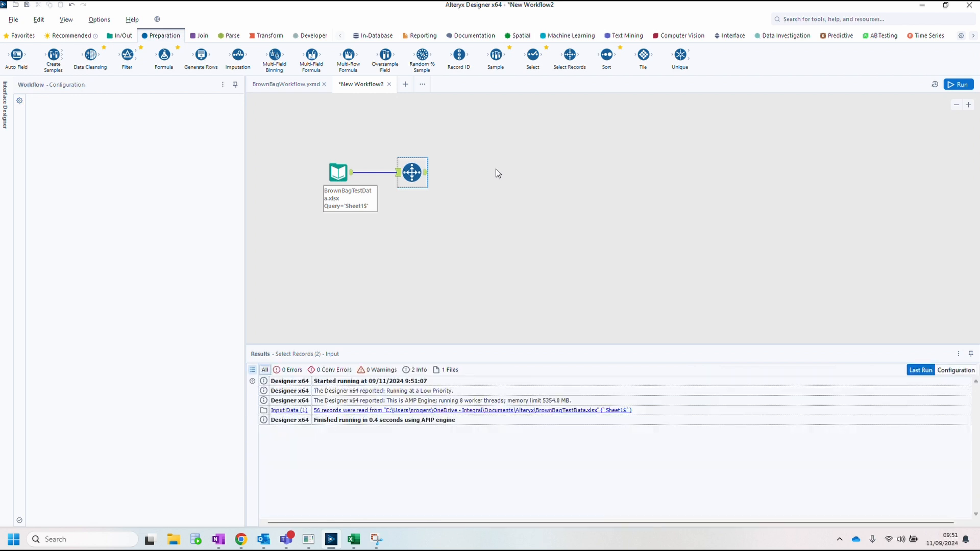
left_click(959, 85)
left_click(413, 173)
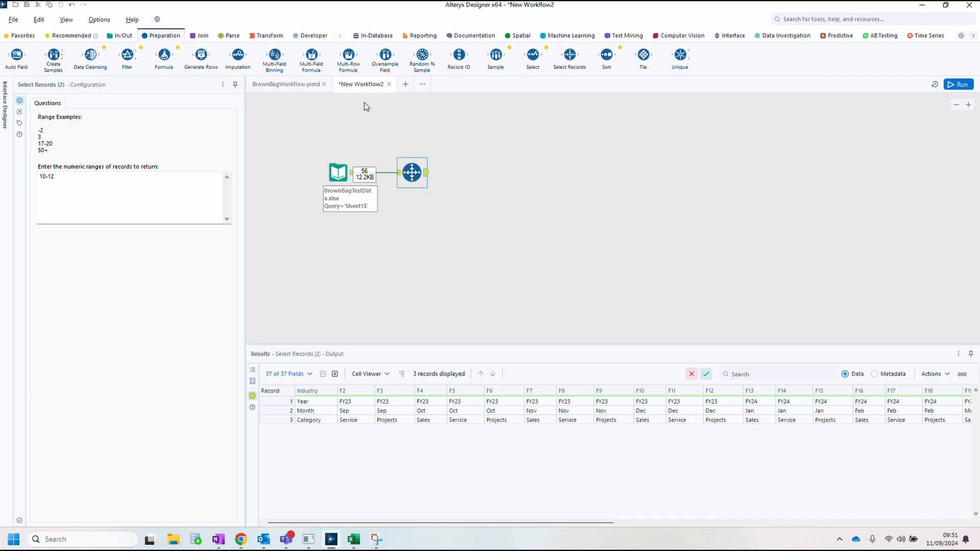
Step: Add a second Select Records tool fed from the input, set it to return records 13+, and run the workflow
left_click_drag(569, 55, 412, 230)
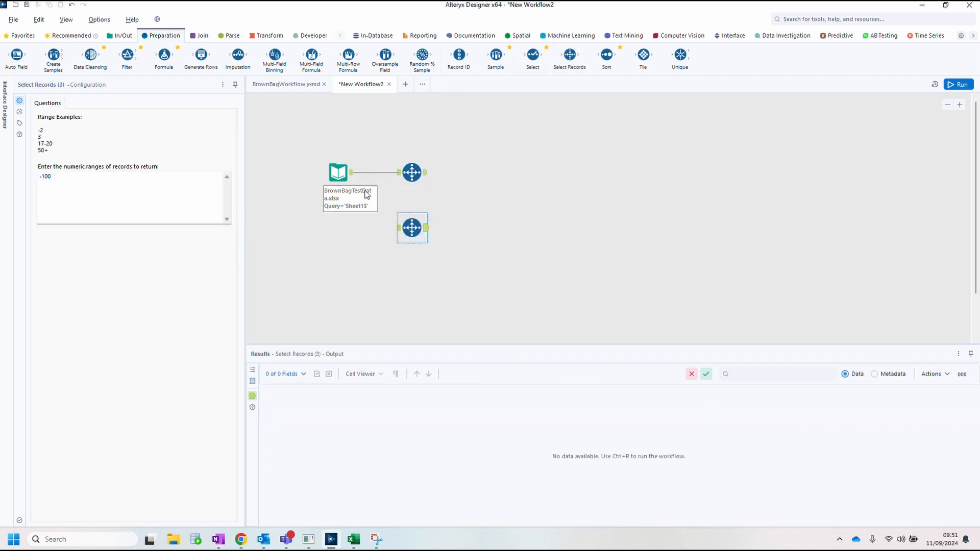
left_click_drag(352, 173, 407, 235)
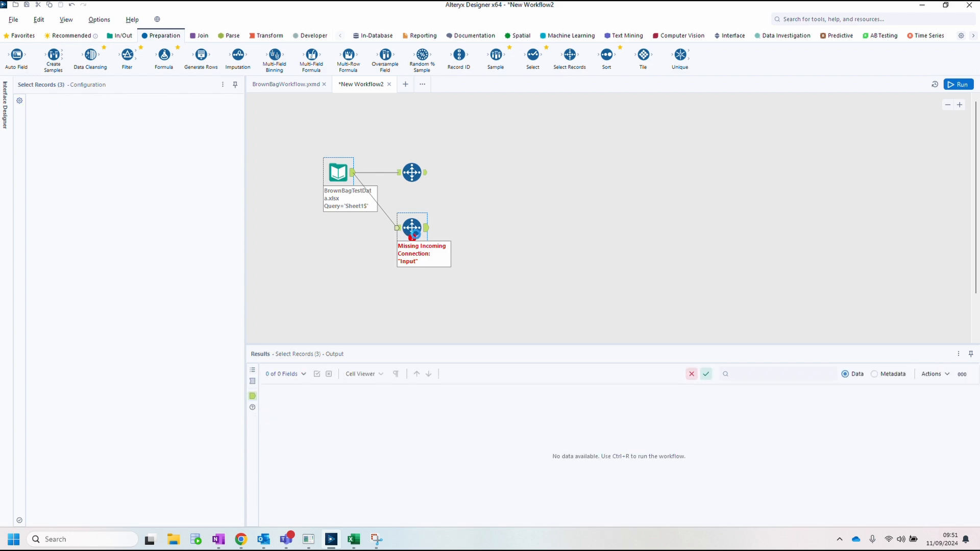
left_click(349, 172)
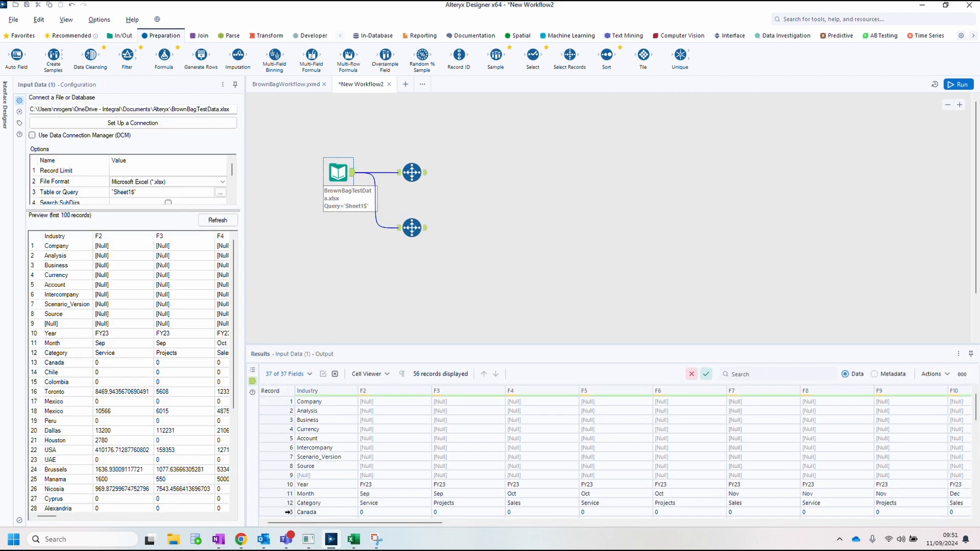
left_click(412, 227)
left_click_drag(62, 176, 18, 177)
type("13")
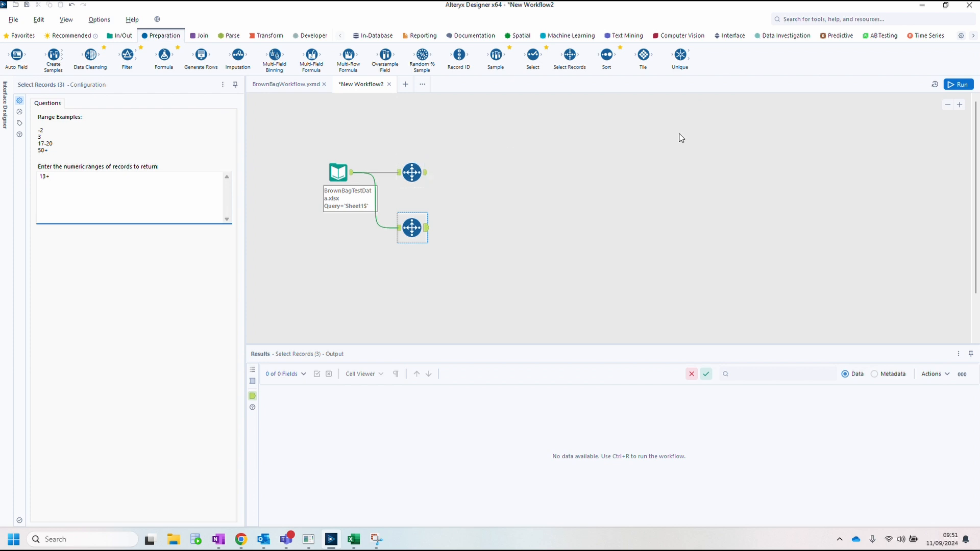
type("+")
left_click(958, 85)
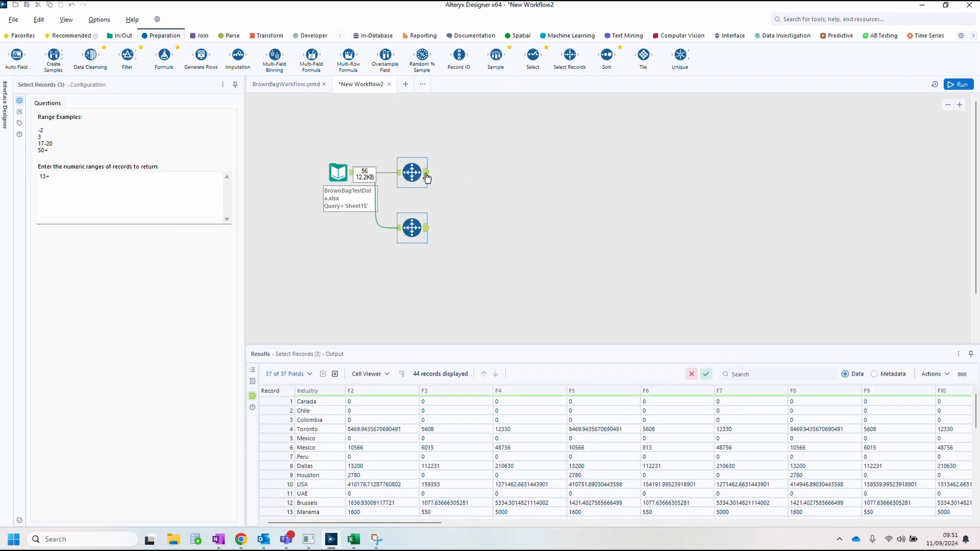
Step: Add a Summarize tool after the first Select Records that concatenates all fields, then run and view its output
left_click(265, 35)
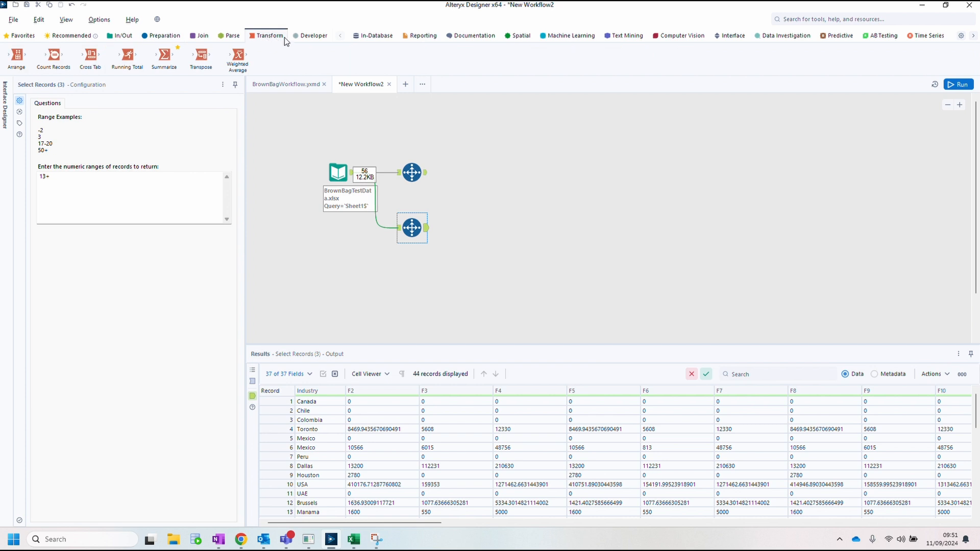
left_click_drag(164, 54, 486, 173)
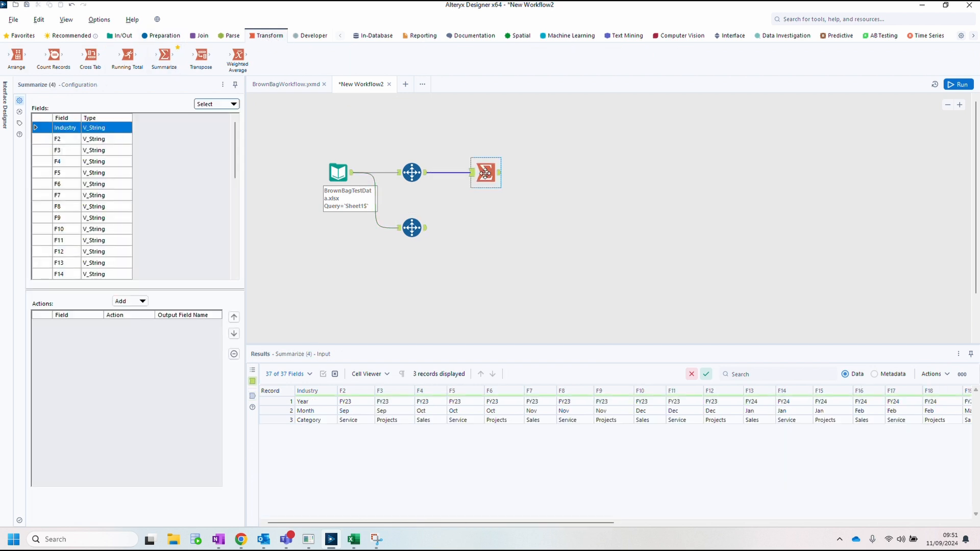
left_click(234, 105)
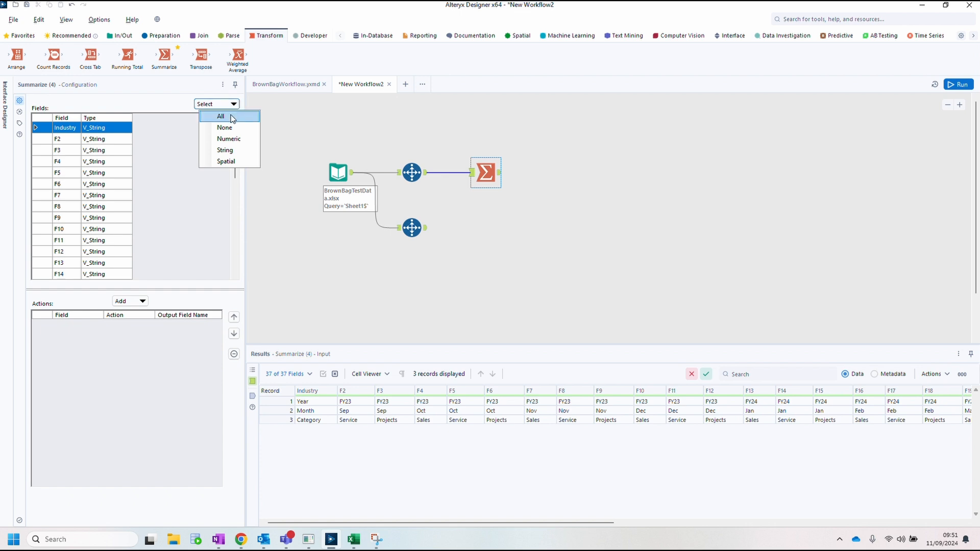
left_click(233, 119)
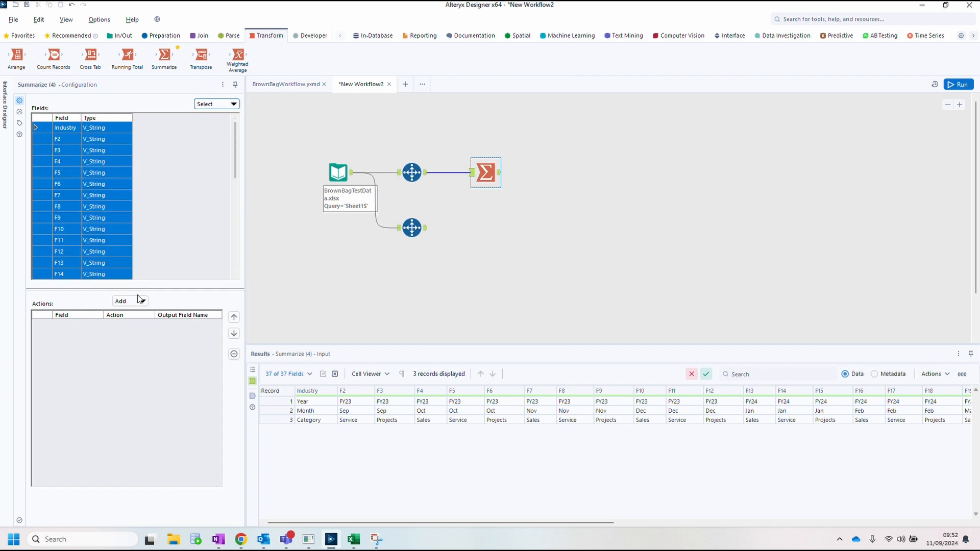
left_click(144, 302)
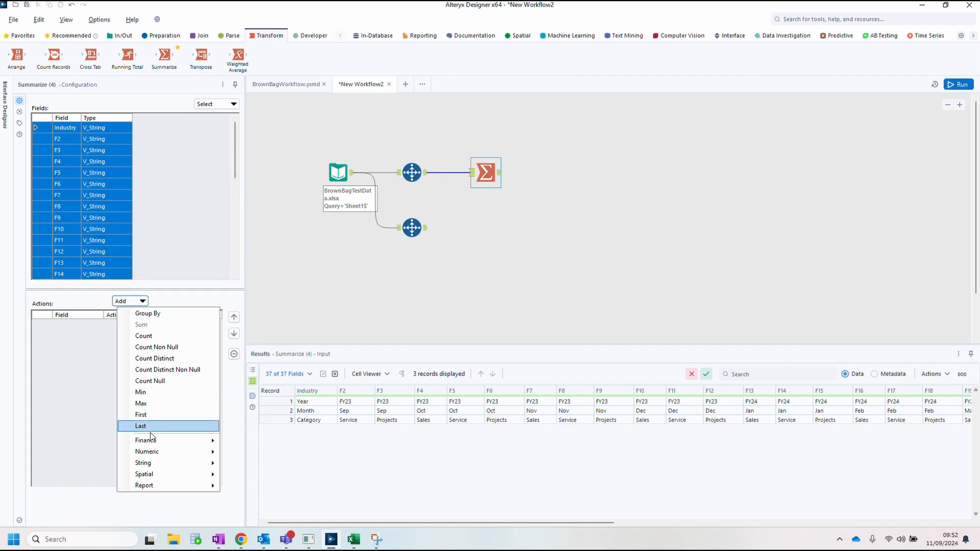
mouse_move(149, 462)
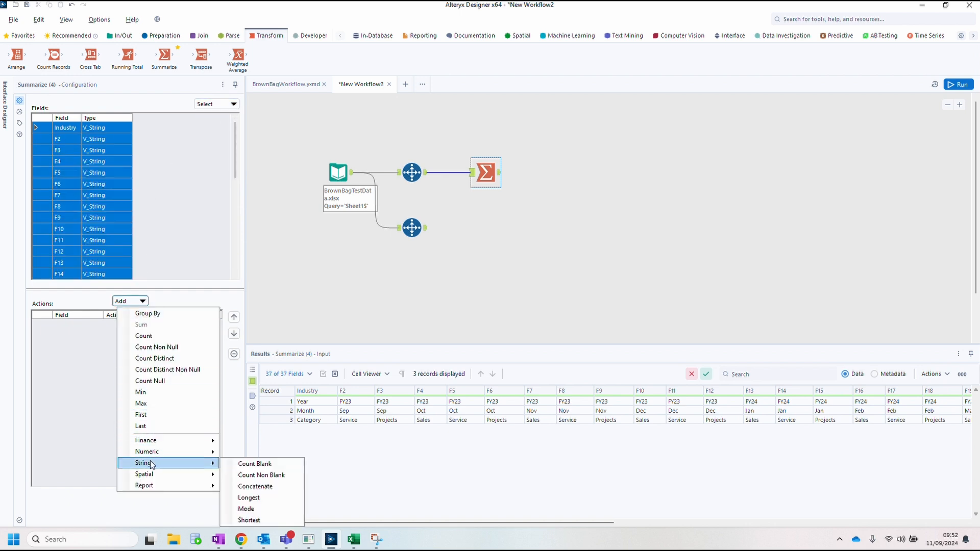
left_click(260, 486)
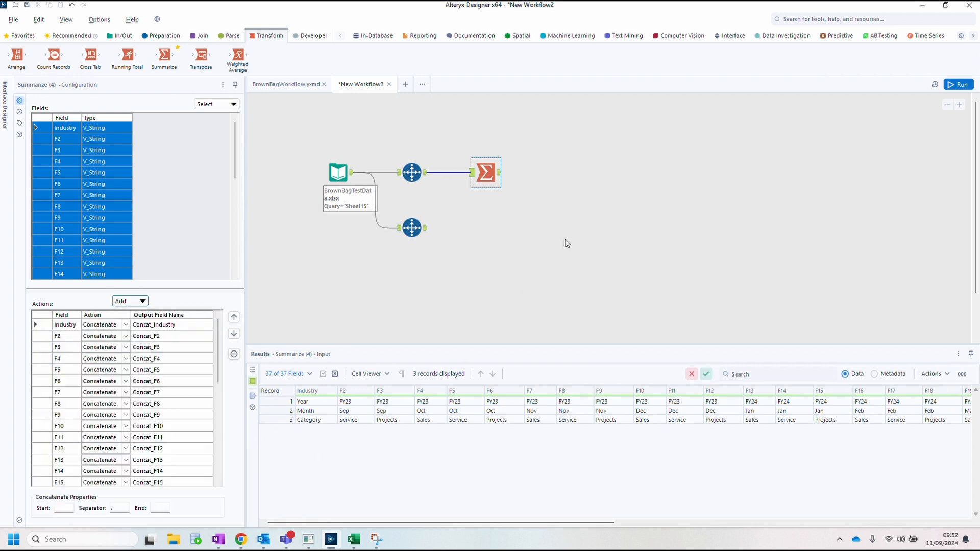
left_click(959, 84)
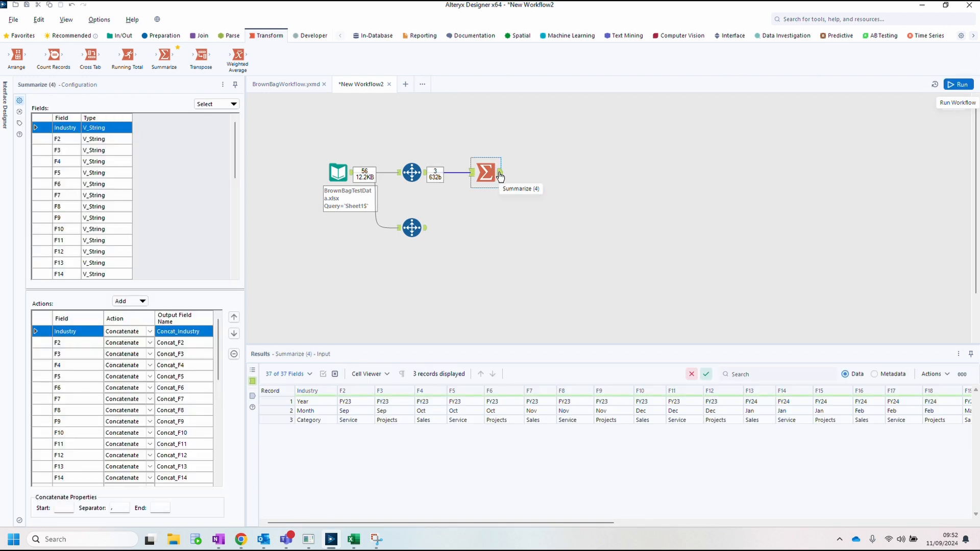
left_click(500, 175)
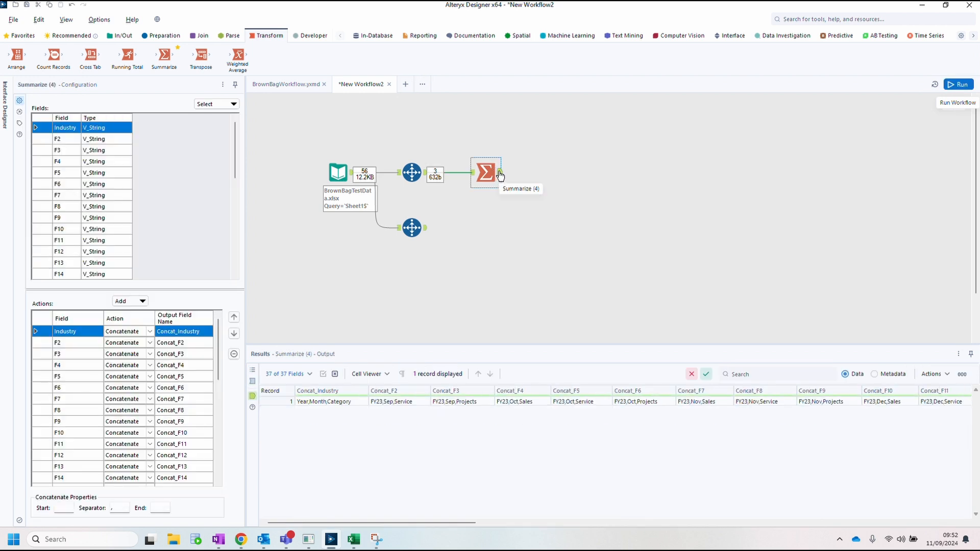
Step: Add a Union tool combining the Summarize output and the second Select Records, set to Auto Config by Position, and run
left_click(200, 36)
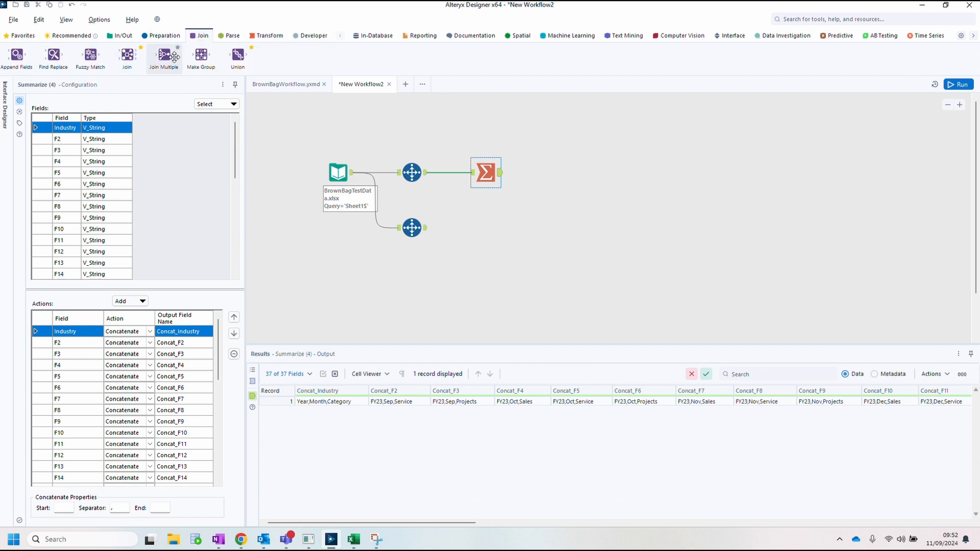
left_click_drag(237, 55, 553, 172)
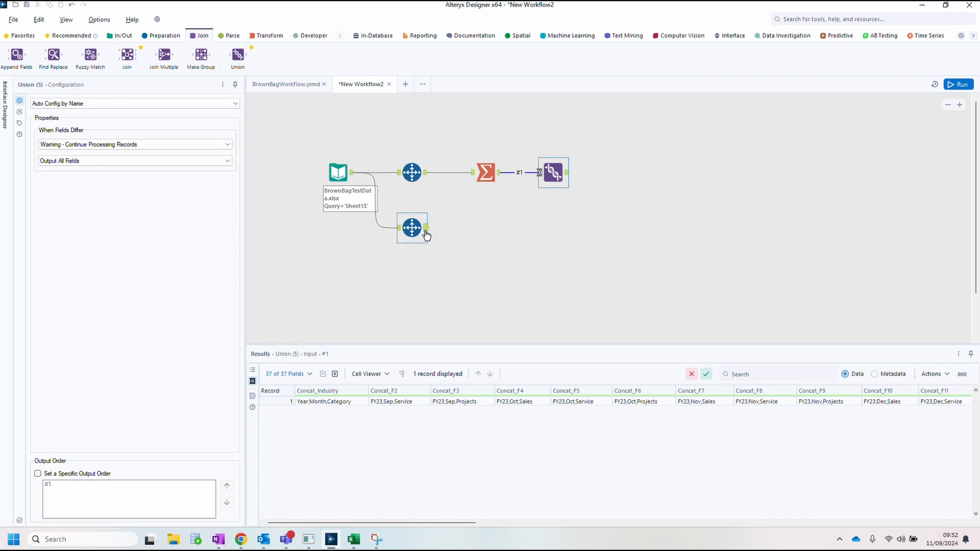
left_click_drag(426, 228, 544, 183)
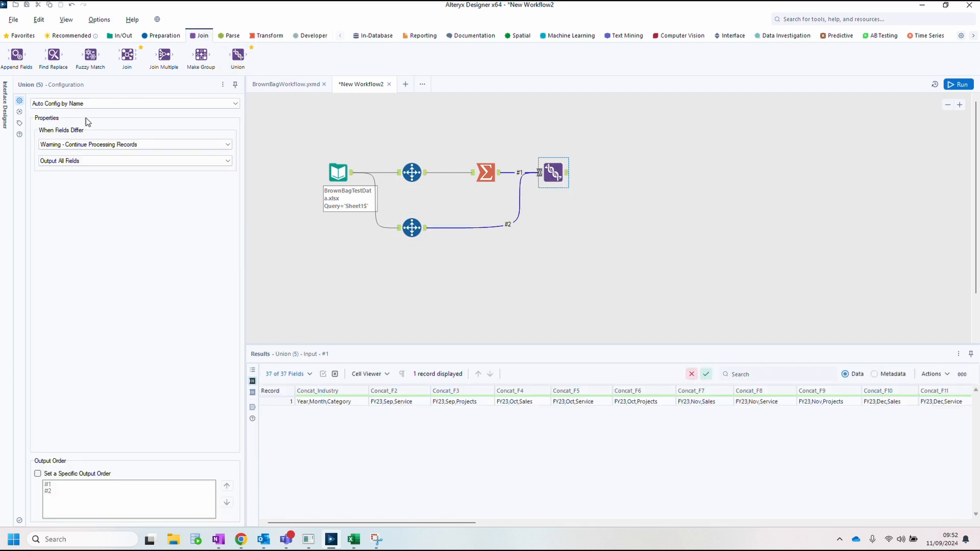
left_click(103, 104)
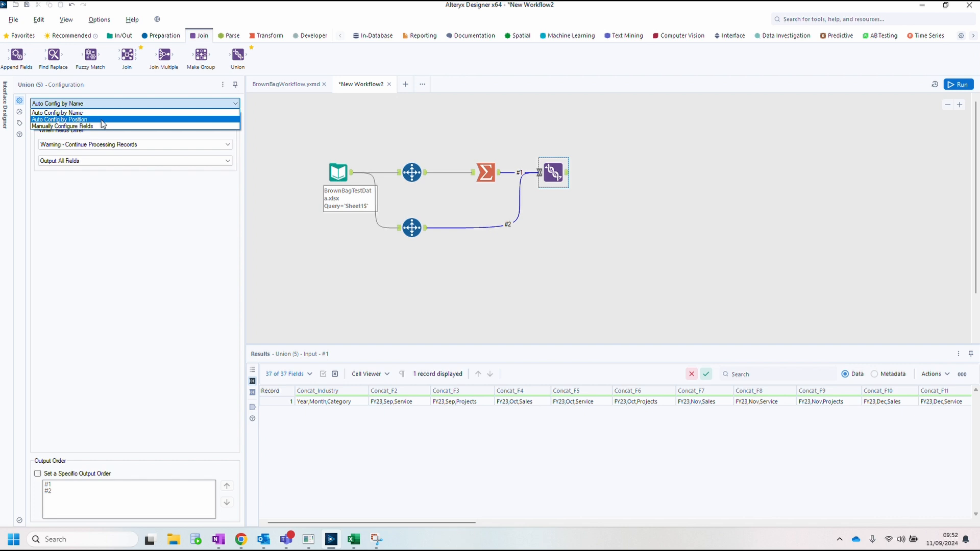
left_click(104, 119)
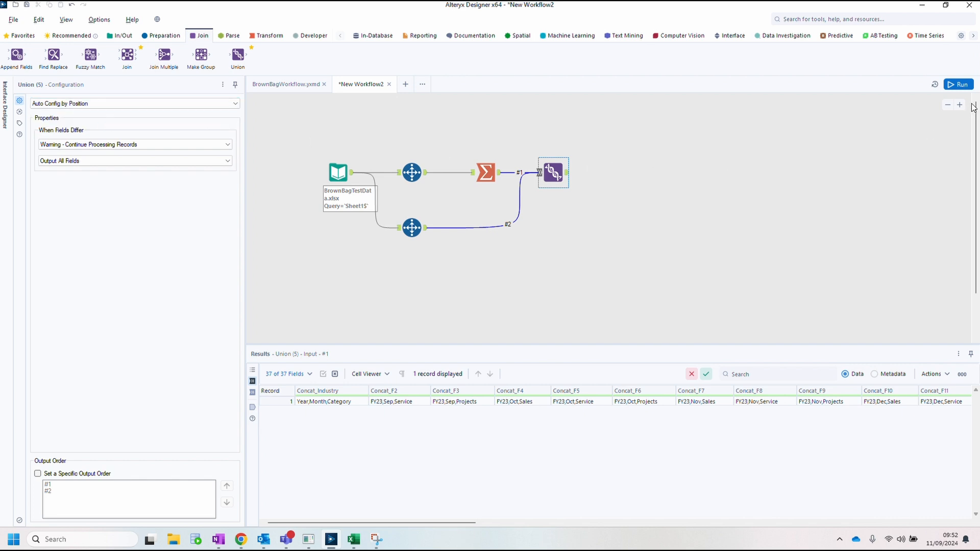
left_click(958, 84)
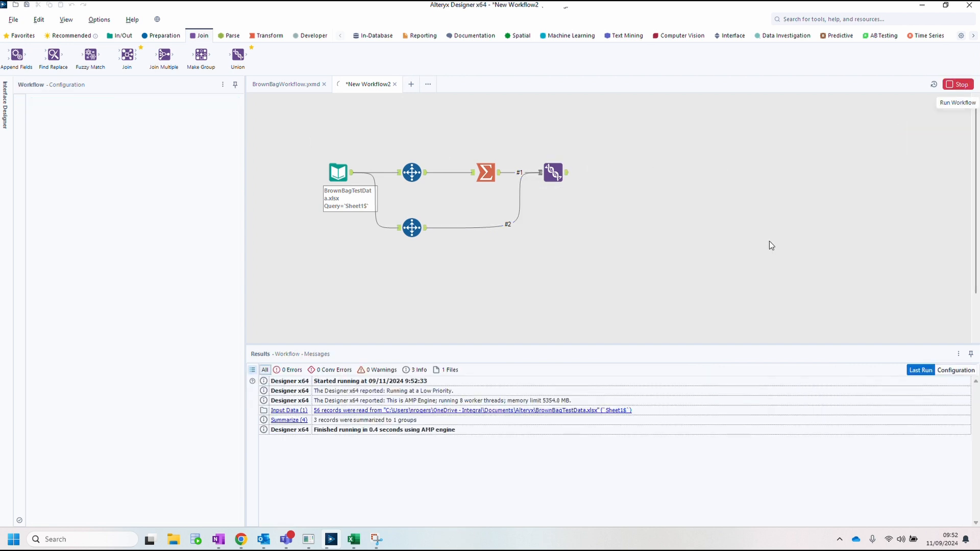
left_click(568, 175)
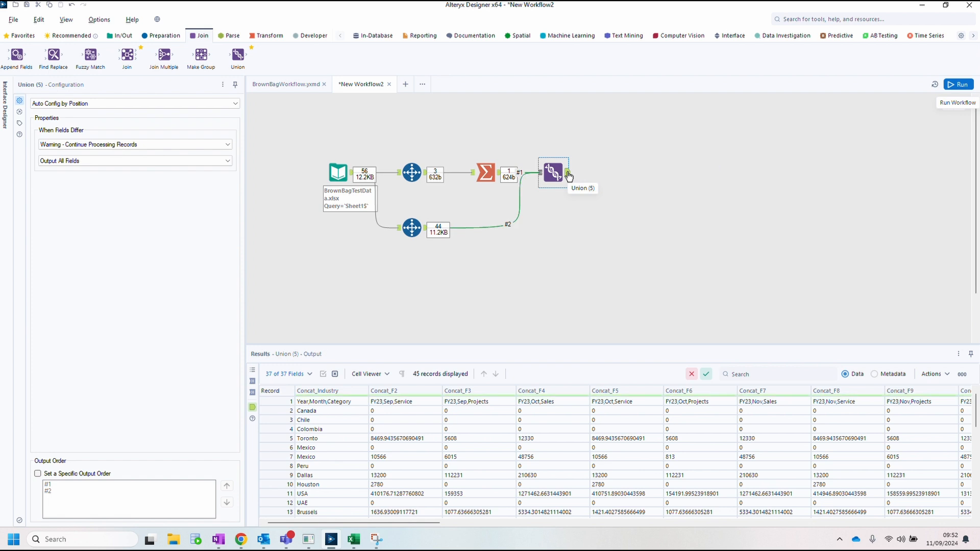
Step: Add a Dynamic Rename tool after the Union using Take Field Names from First Row of Data, then run and view the output
left_click(309, 37)
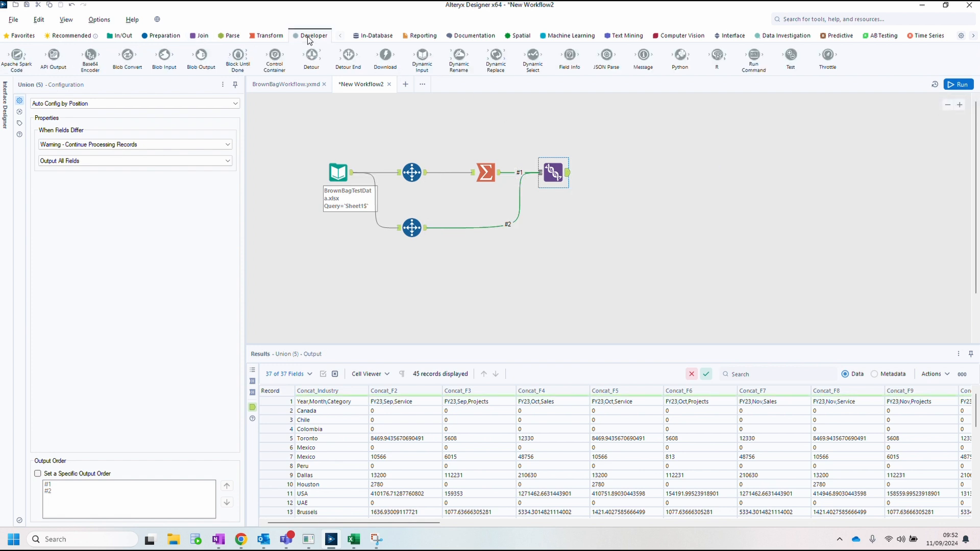
left_click_drag(459, 54, 626, 182)
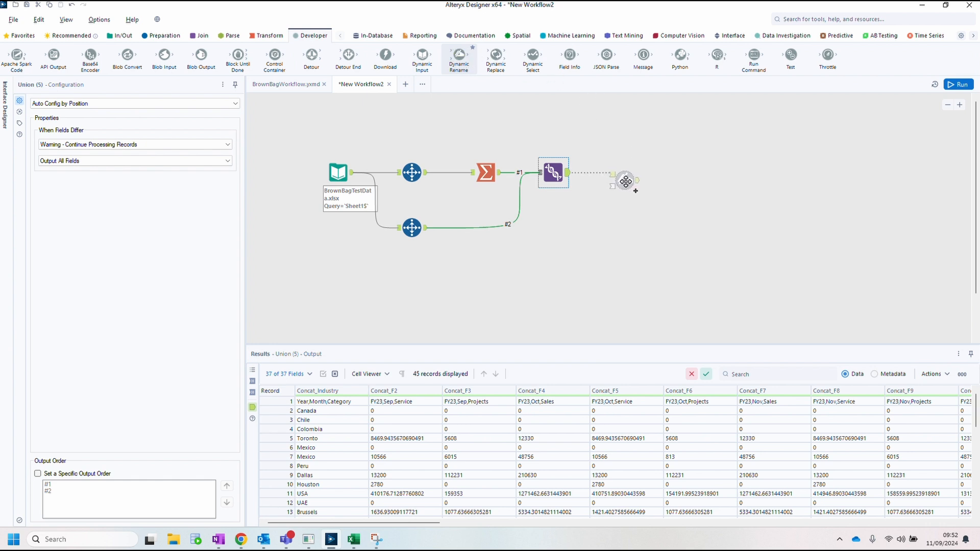
left_click_drag(624, 180, 626, 179)
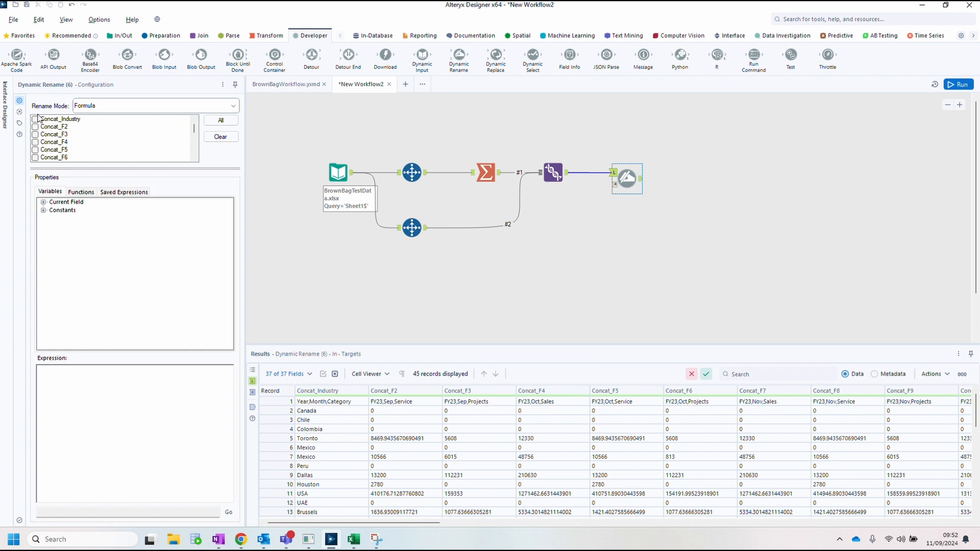
left_click(234, 106)
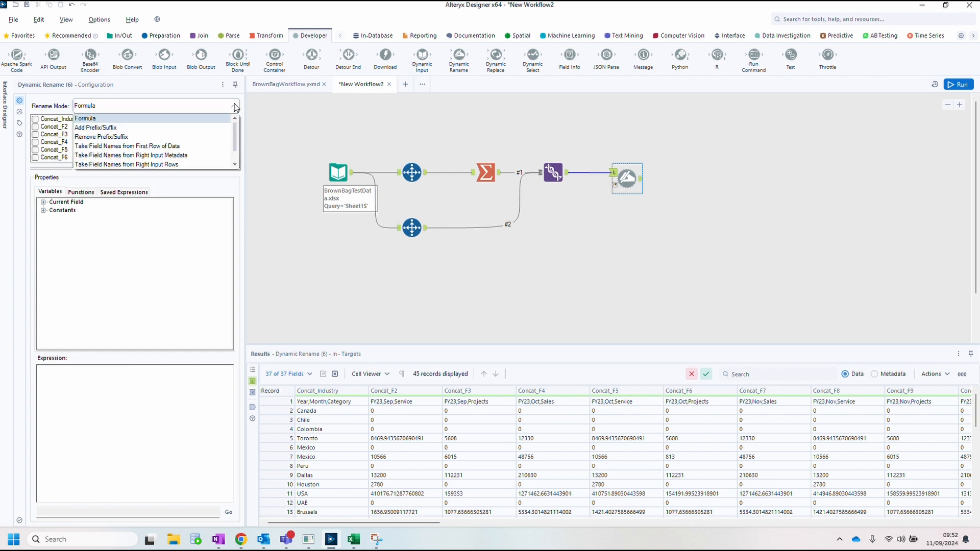
left_click(199, 146)
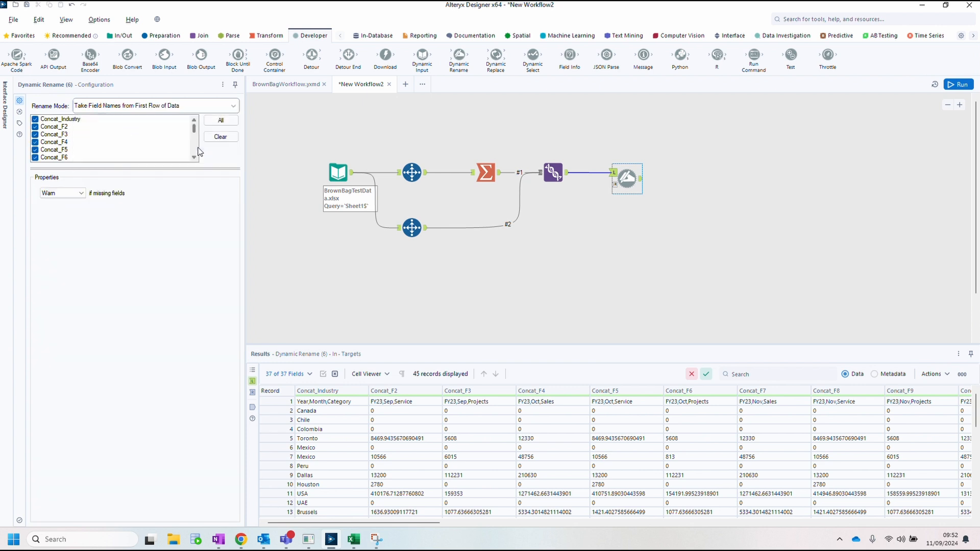
left_click(964, 85)
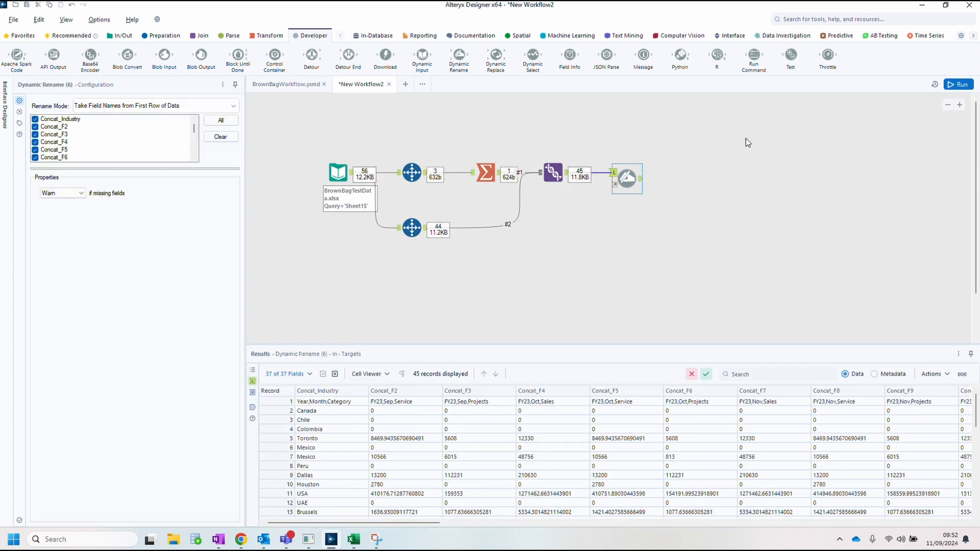
left_click(641, 178)
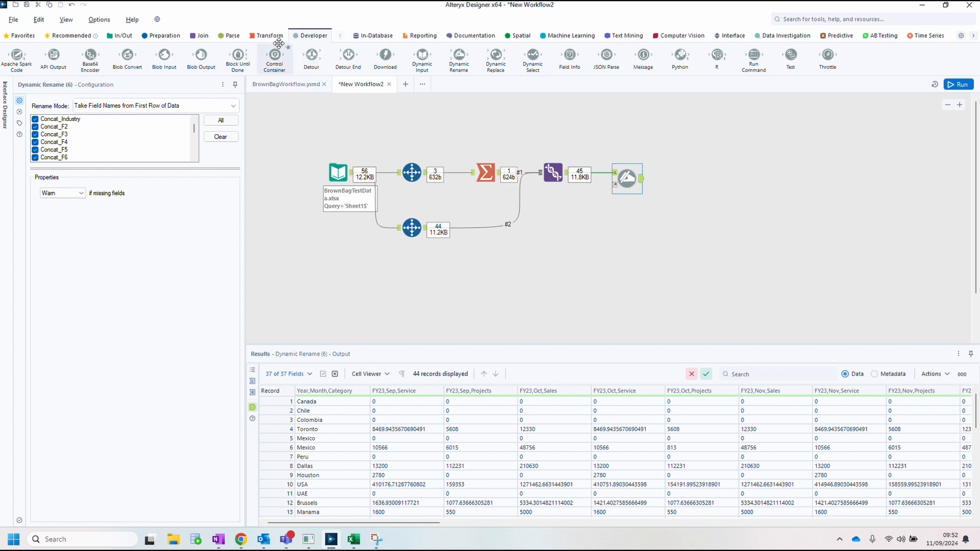
Step: Add a Transpose tool after the Dynamic Rename with Year,Month,Category as the key column, run, and view its output
left_click(262, 36)
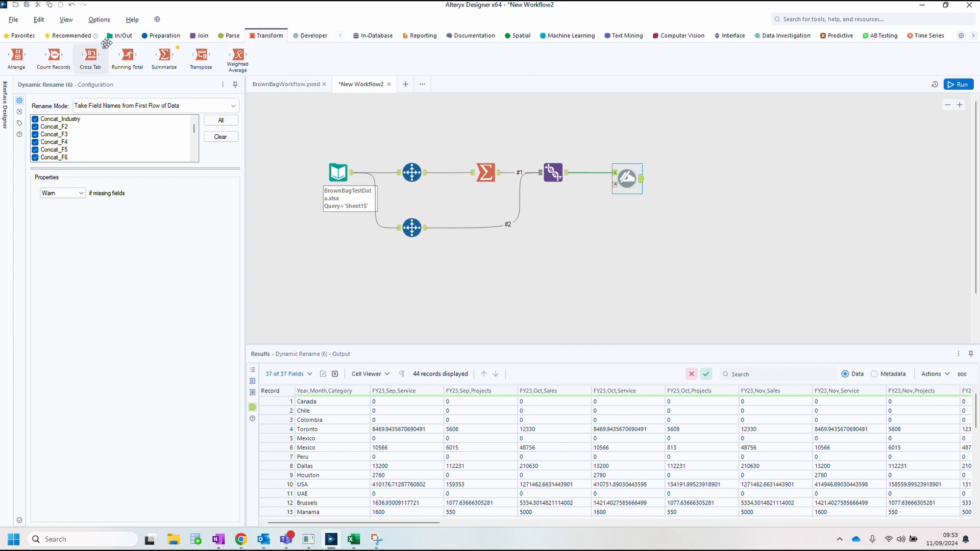
left_click_drag(202, 56, 704, 178)
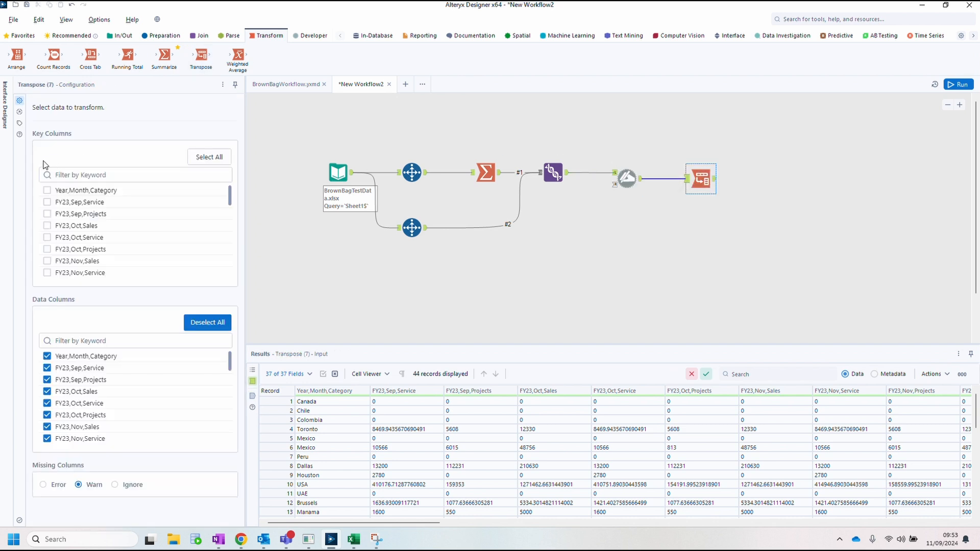
left_click(48, 190)
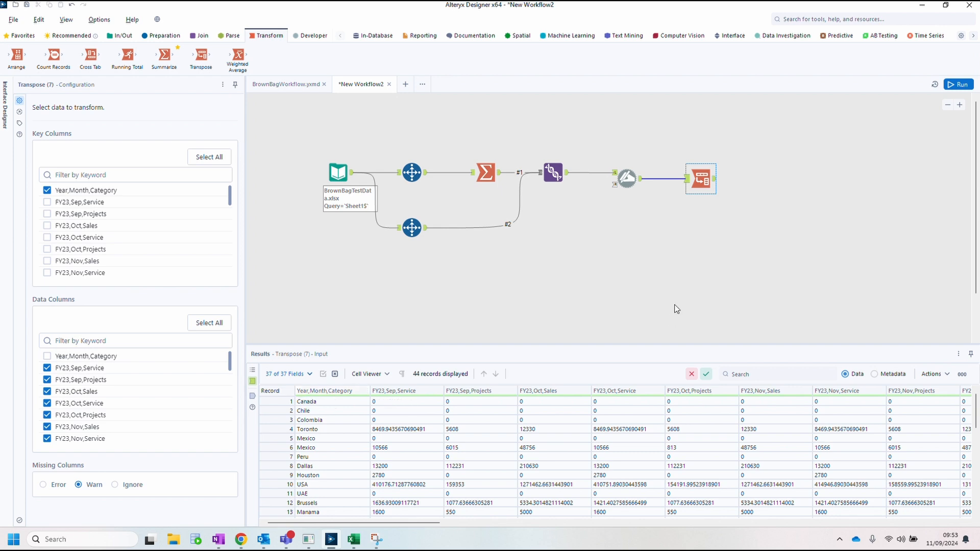
left_click(959, 85)
left_click(715, 179)
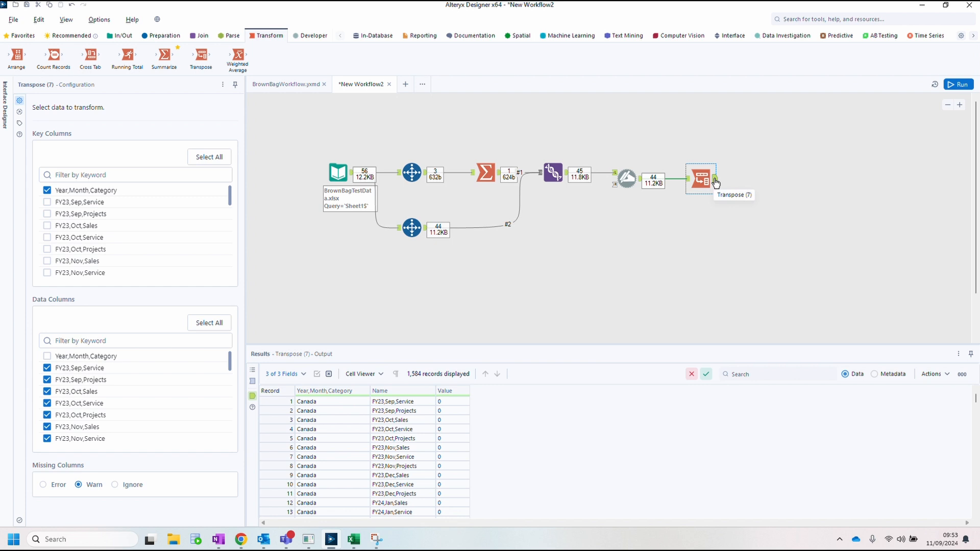
Step: Add a Text To Columns tool after the Transpose that splits the Name field by comma into 3 columns, then run
left_click(233, 37)
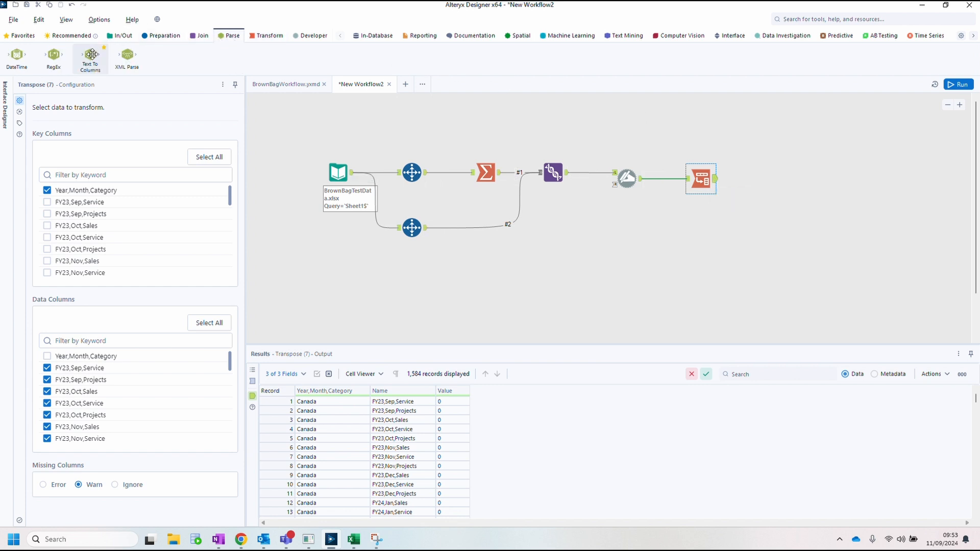
left_click_drag(91, 55, 773, 181)
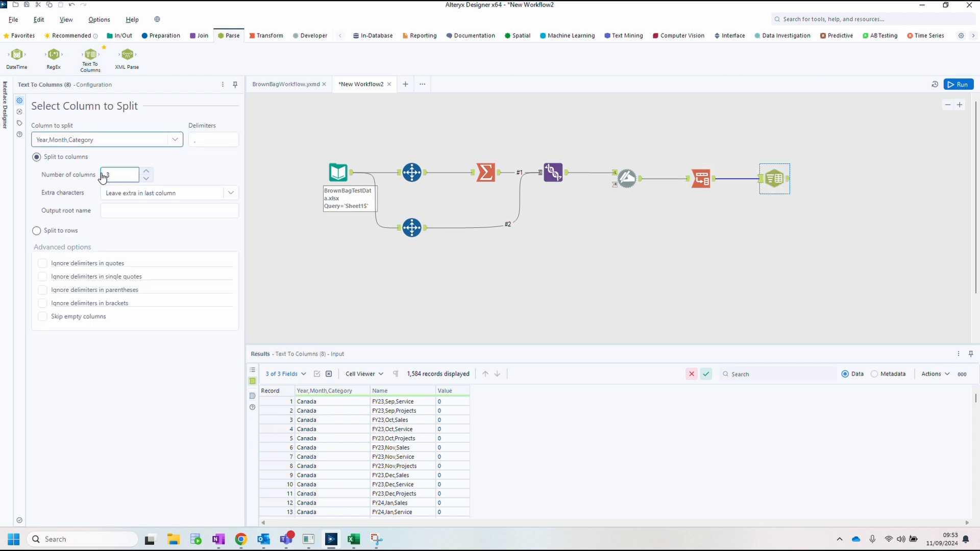
left_click(176, 141)
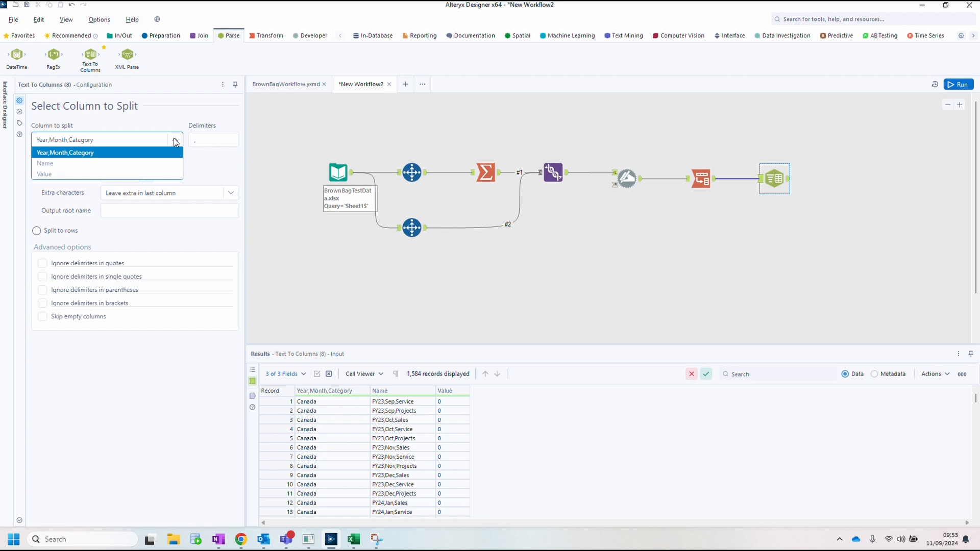
left_click(120, 162)
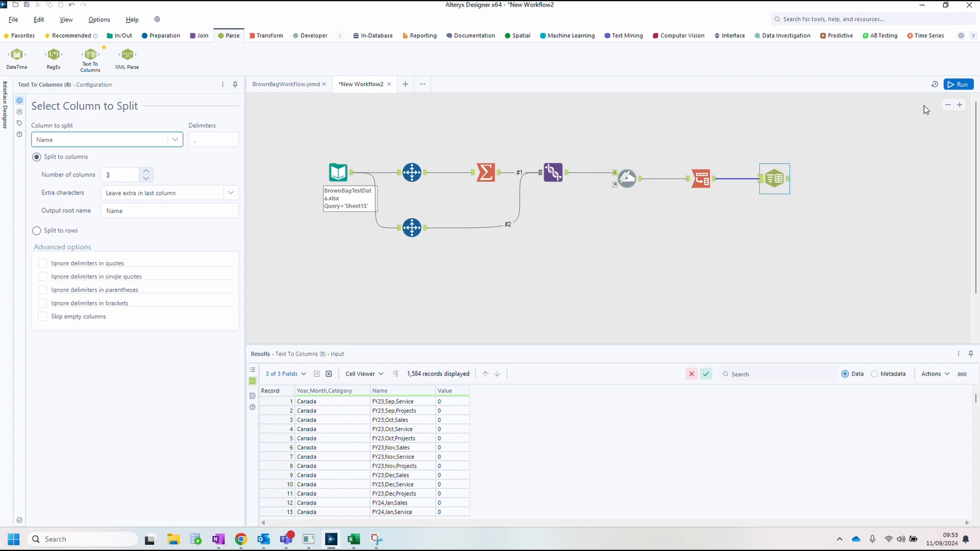
left_click(959, 88)
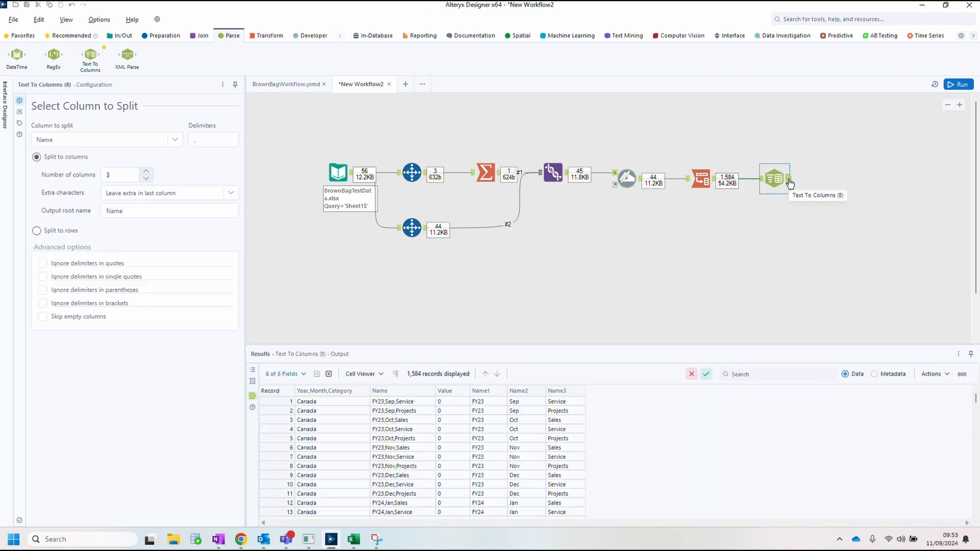
Step: Add a Select tool, rename Year,Month,Category to Location and Name1–Name3 to Year, Month and Category, and deselect Name
left_click(160, 37)
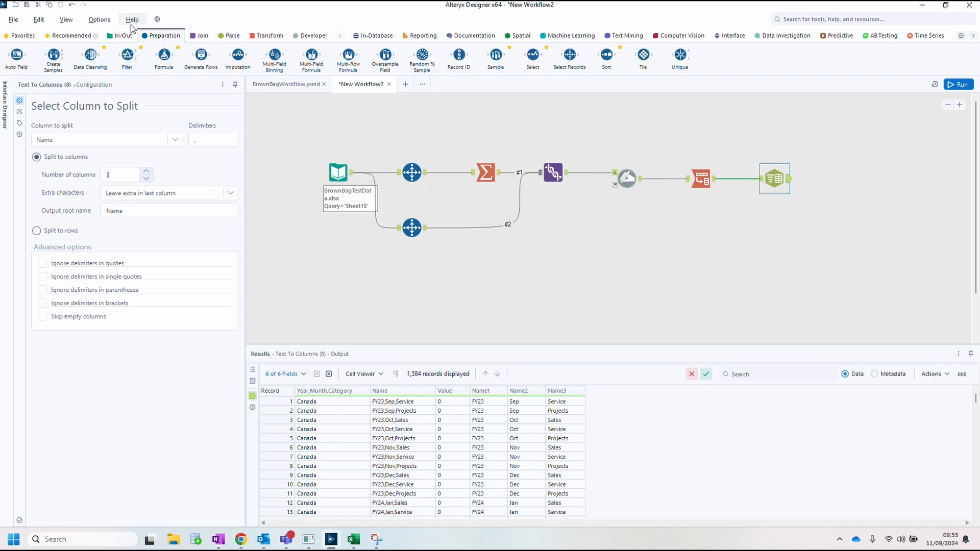
left_click_drag(533, 55, 826, 178)
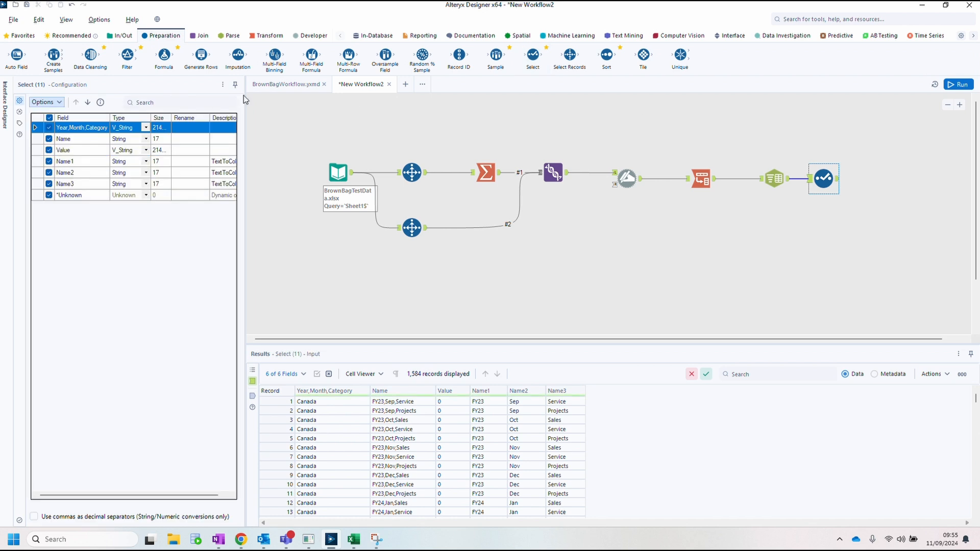
left_click(191, 127)
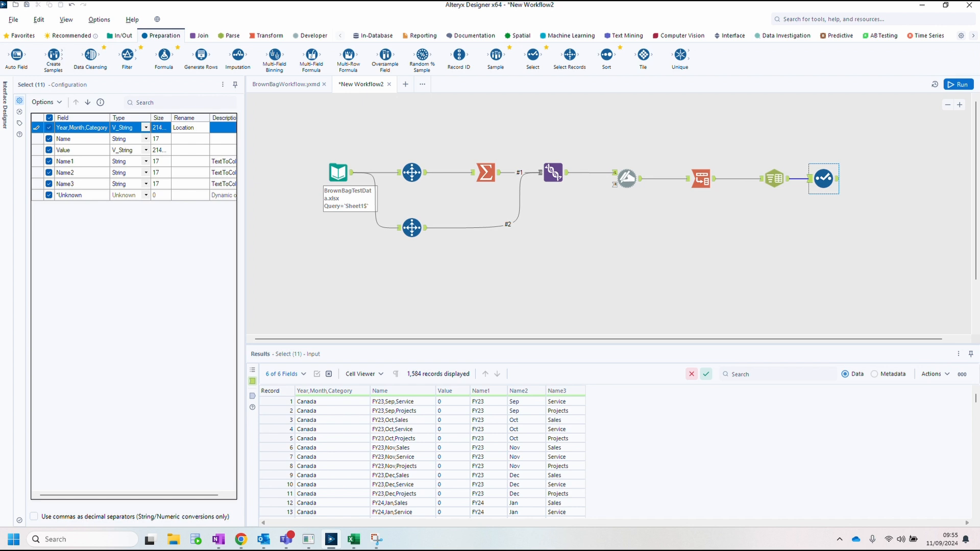
left_click(49, 139)
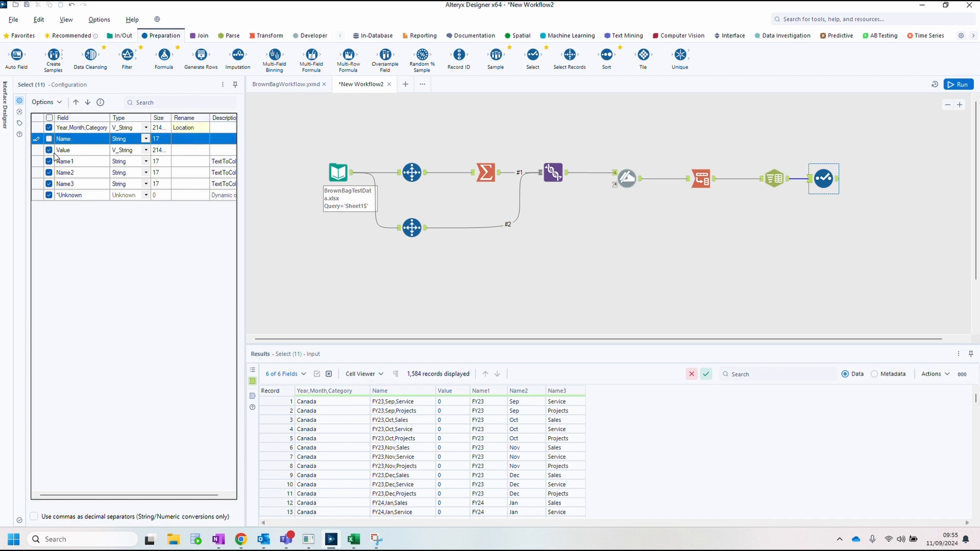
left_click(182, 162)
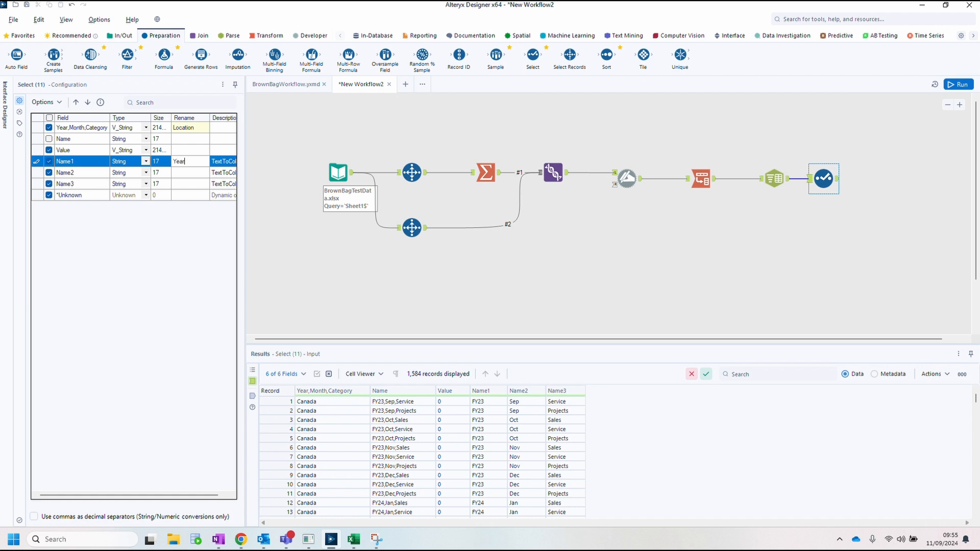
key("Return")
type("Month")
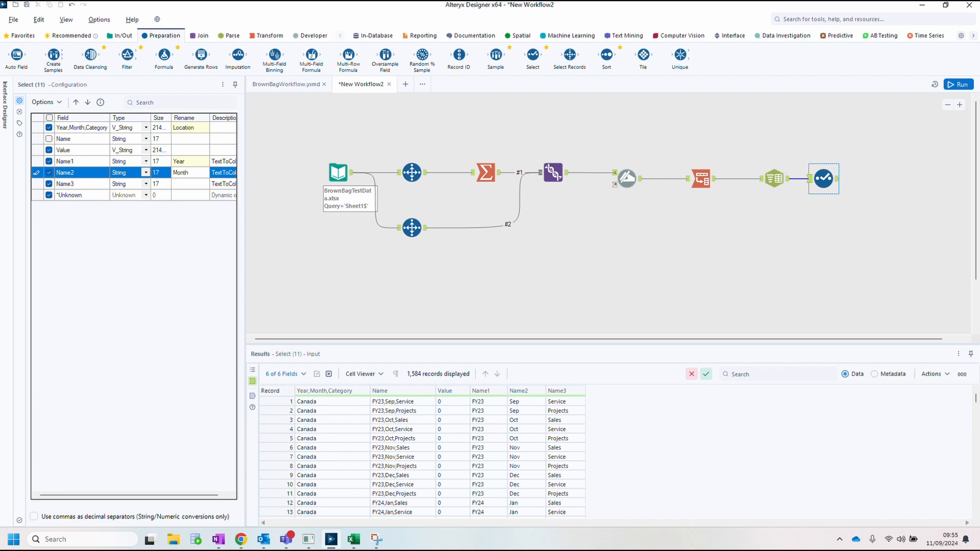
key("Return")
left_click(183, 184)
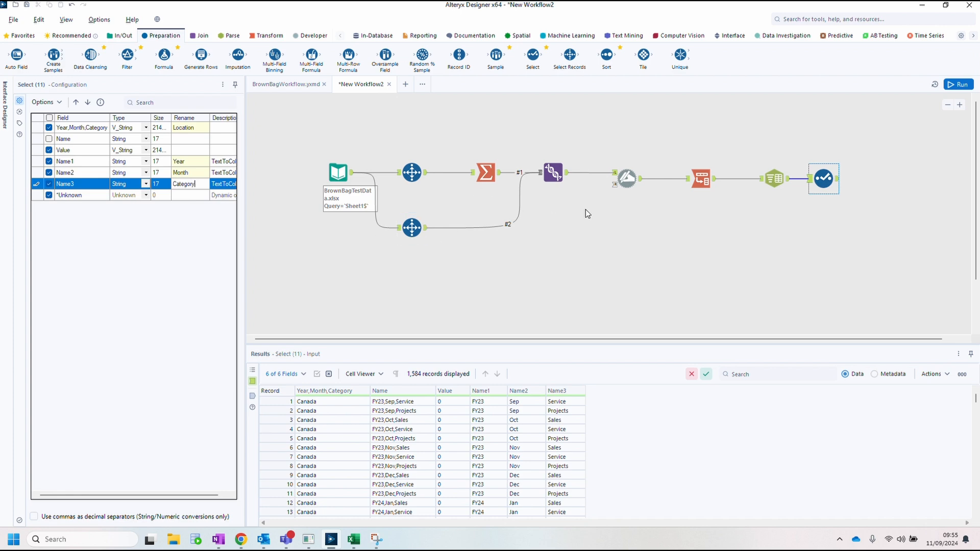
left_click(592, 188)
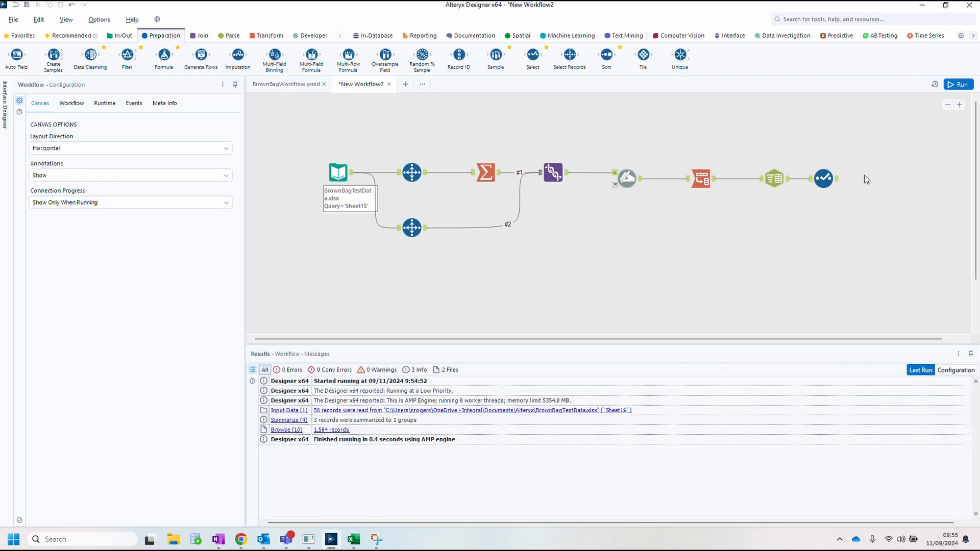
Step: Add a Browse tool after the Select tool and run the workflow
left_click(838, 183)
right_click(838, 182)
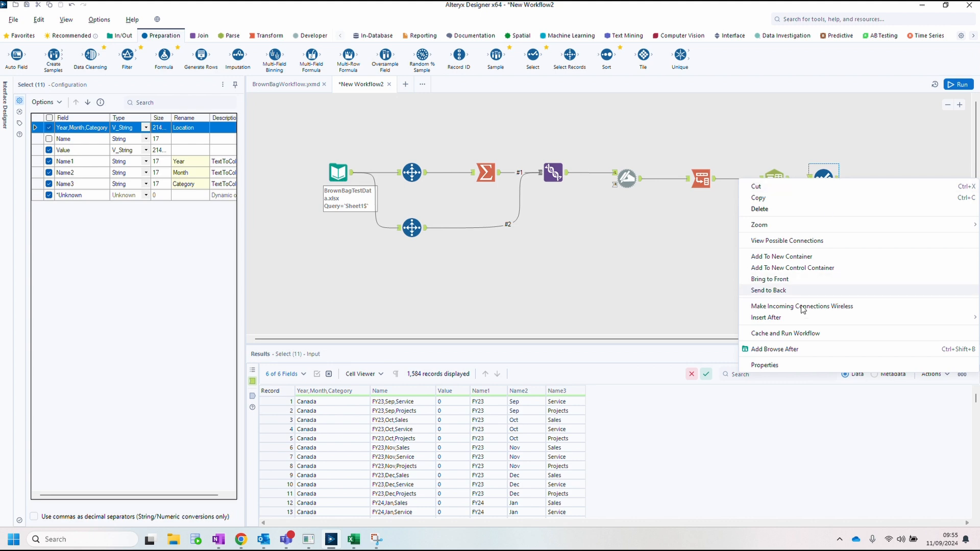
left_click(792, 350)
left_click(959, 84)
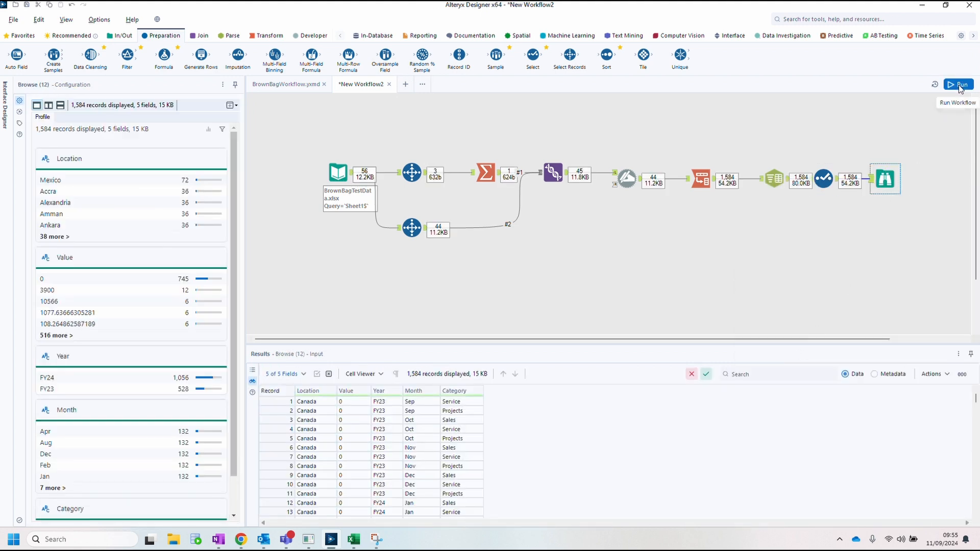
Step: Move the Value field below Category in the Select tool, rerun, and view the Browse output
left_click(824, 178)
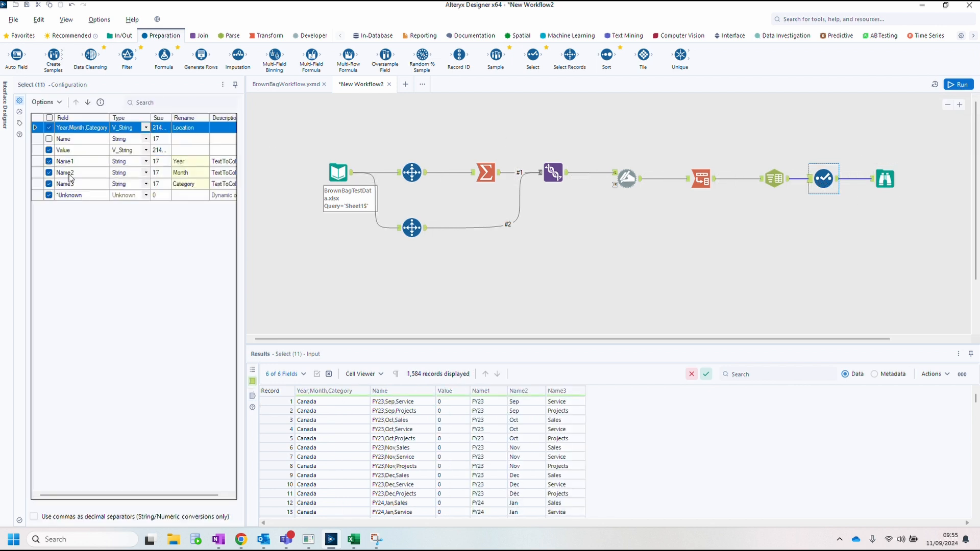
left_click(65, 150)
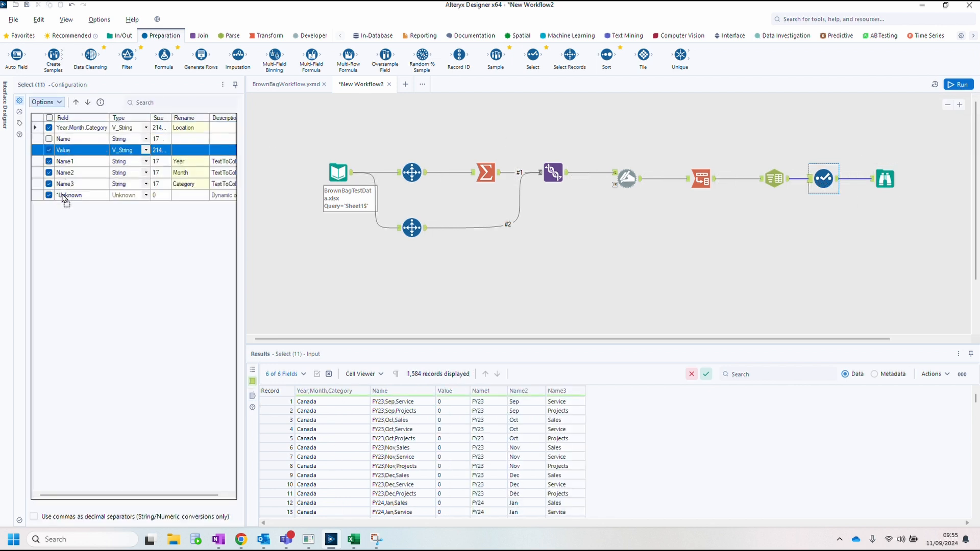
left_click_drag(61, 195, 62, 196)
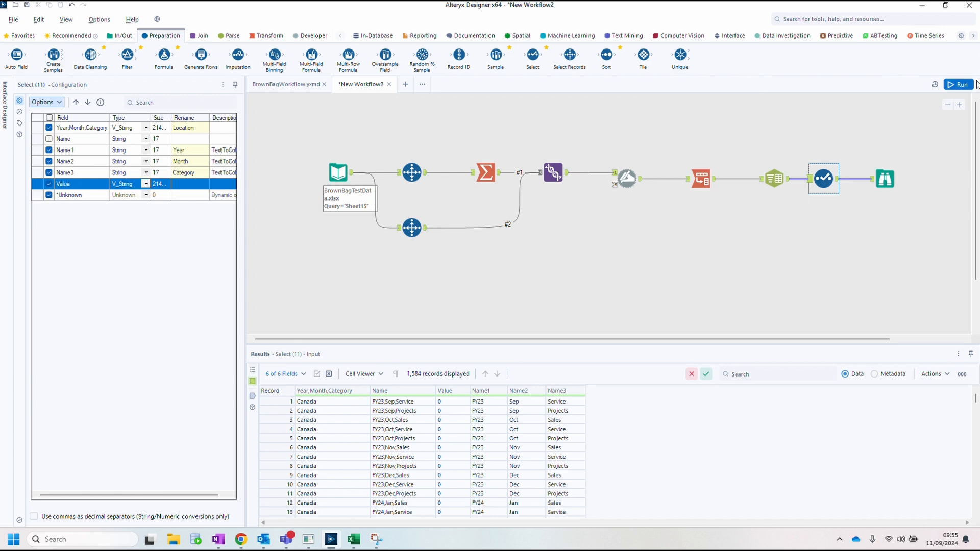
left_click(964, 87)
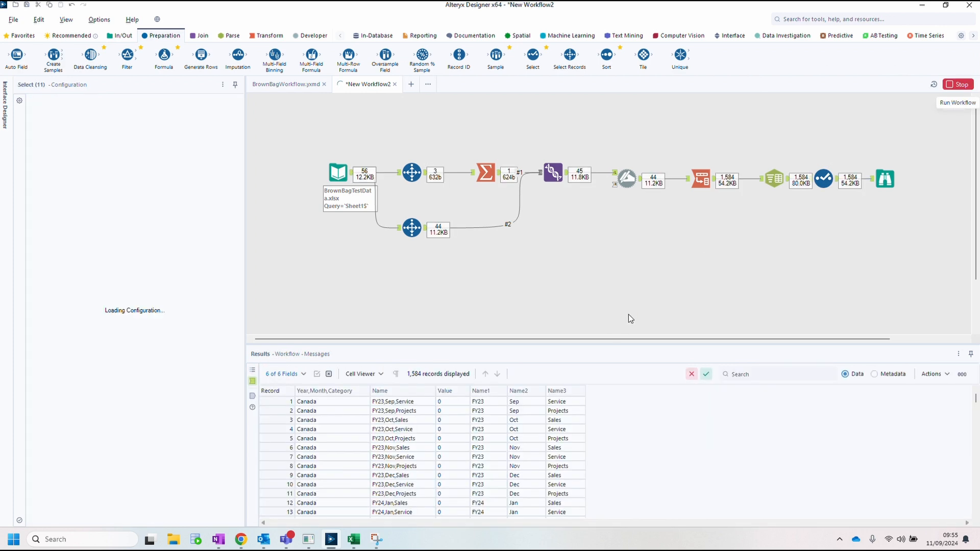
left_click(884, 181)
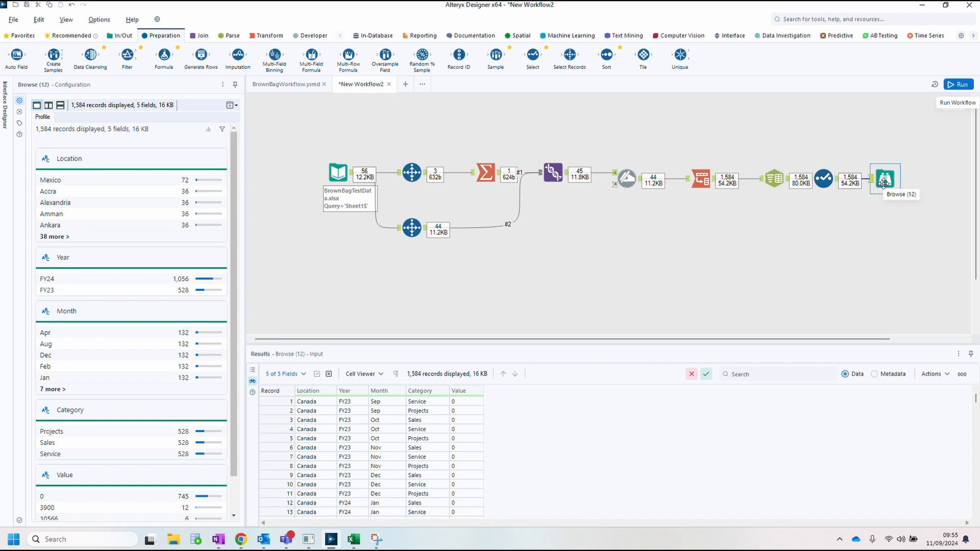